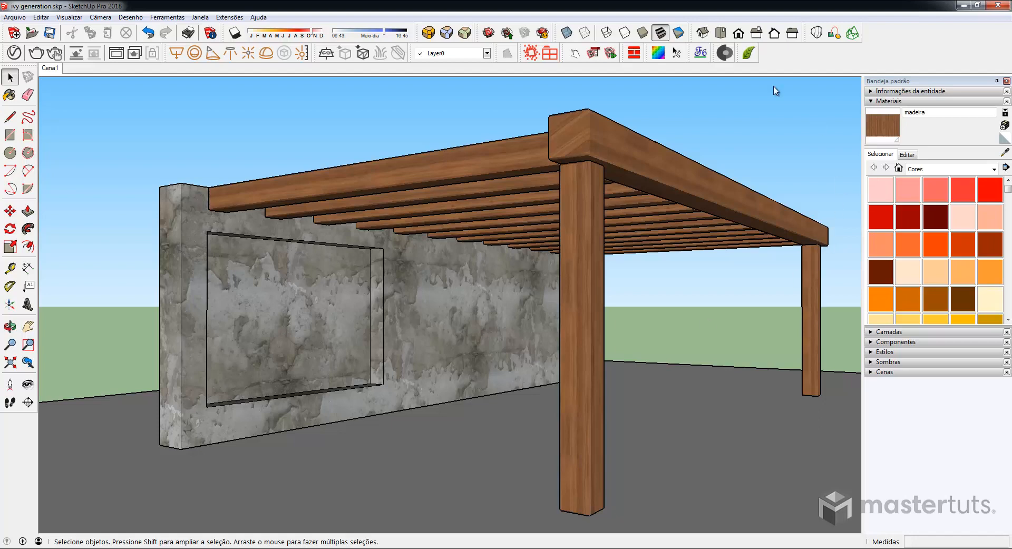
# Detach the ivy tool's toolbar from the docked toolbars and open the SketchupIvy generator.
pyautogui.moveTo(726, 79); pyautogui.dragTo(114, 136)
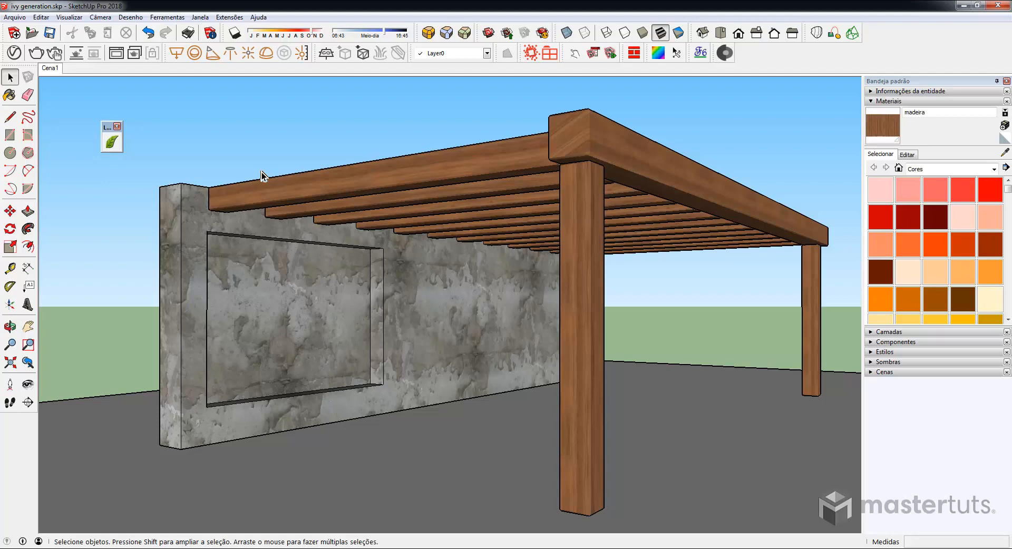
pyautogui.click(112, 141)
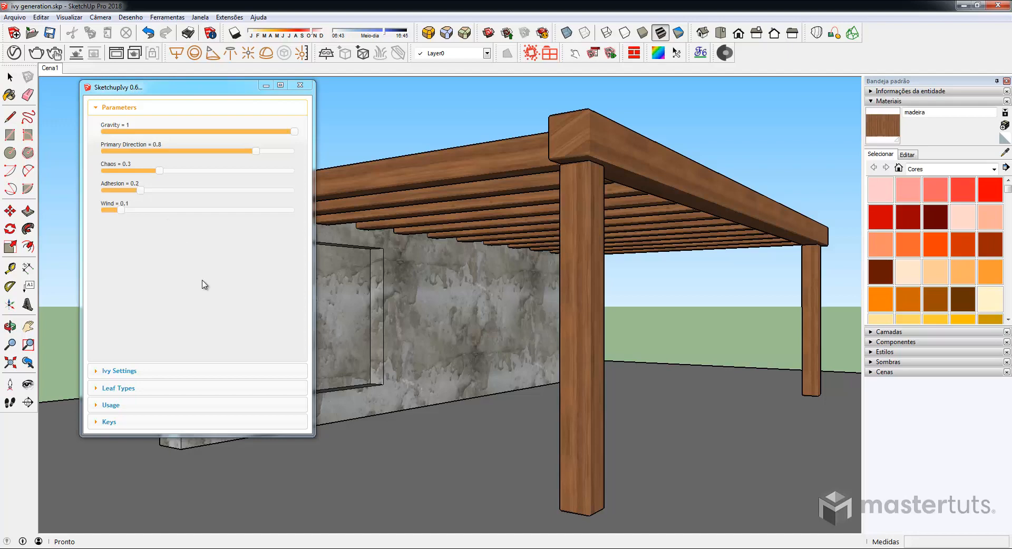
# Review the ivy generator's Parameters, Ivy Settings, Leaf Types, Usage and Keys sections.
pyautogui.click(181, 110)
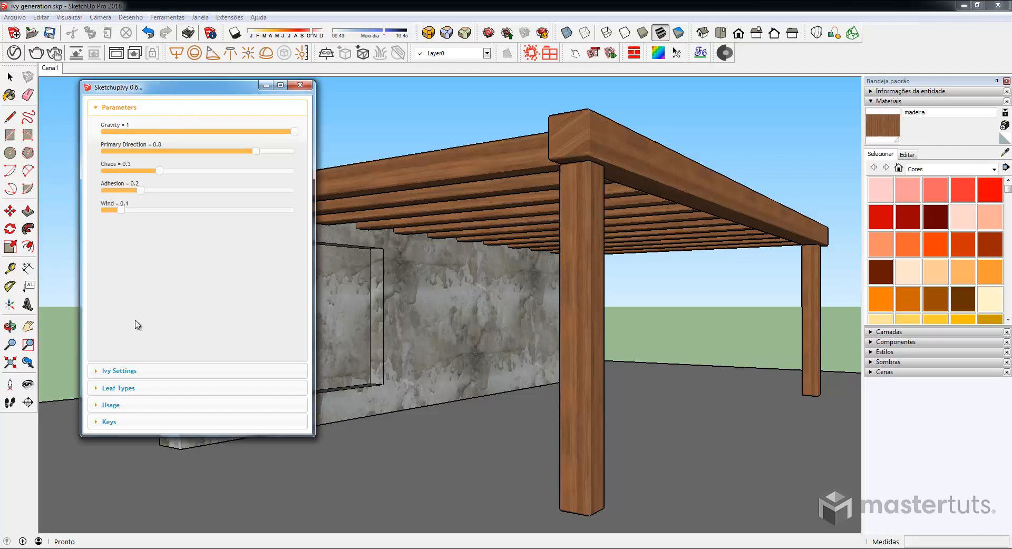
pyautogui.click(140, 373)
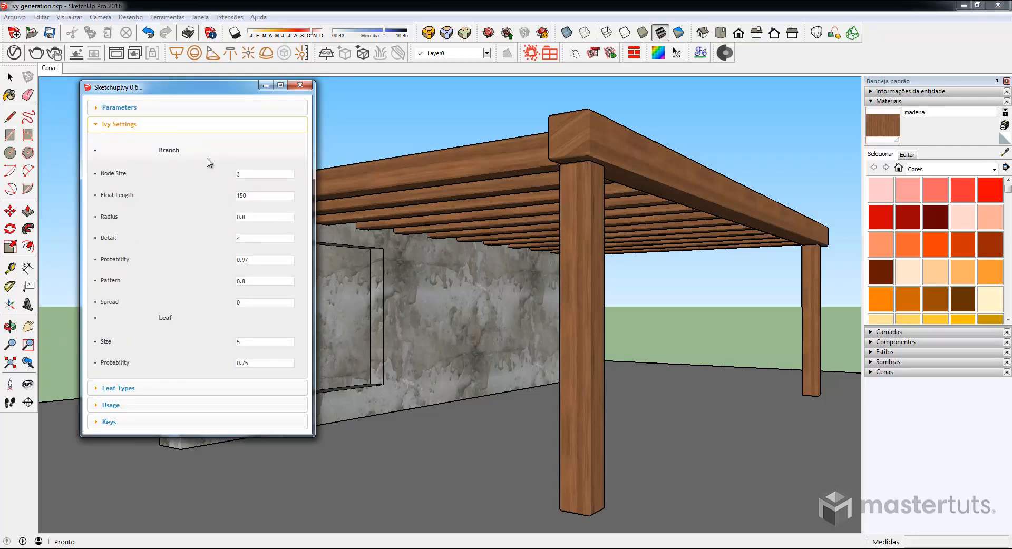
pyautogui.click(142, 393)
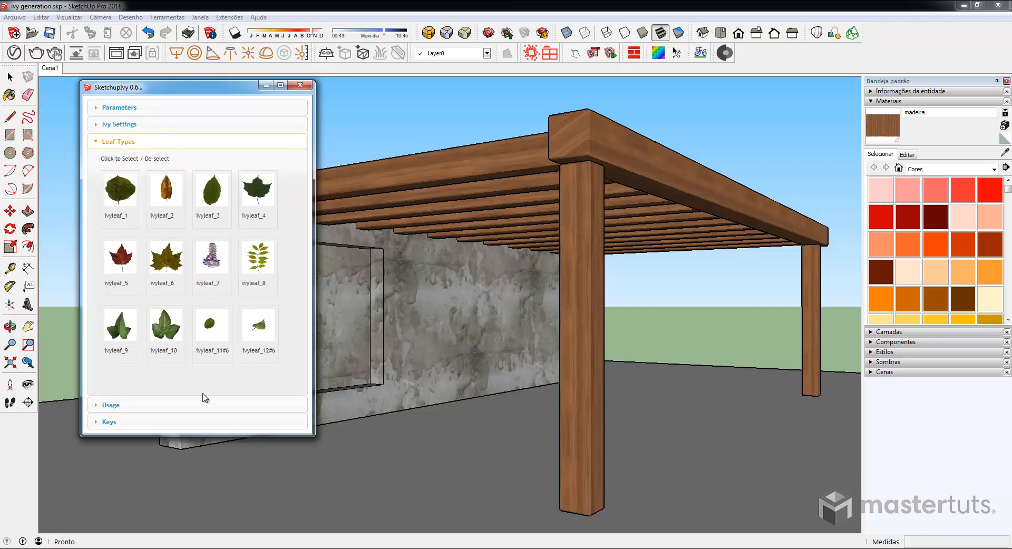
pyautogui.click(150, 406)
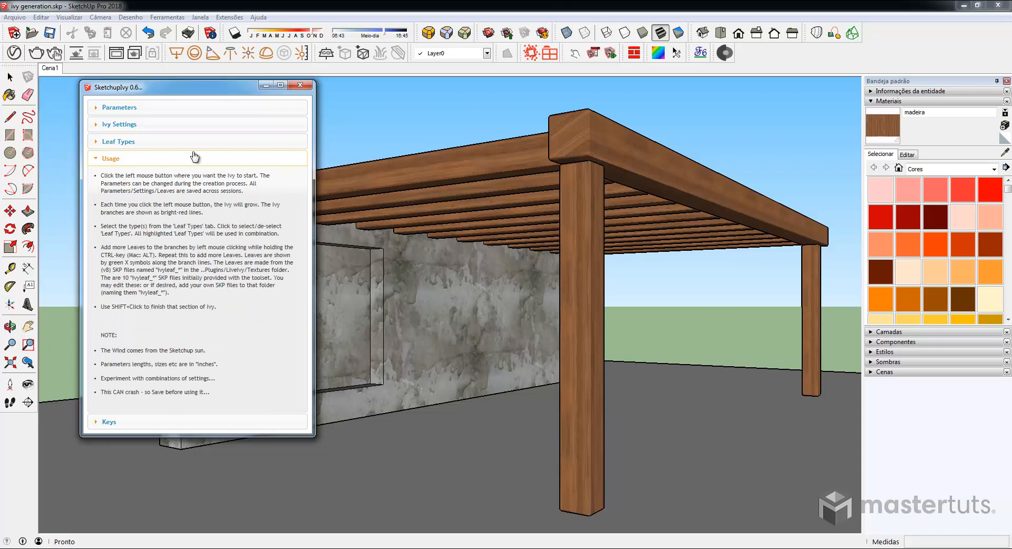
pyautogui.click(143, 420)
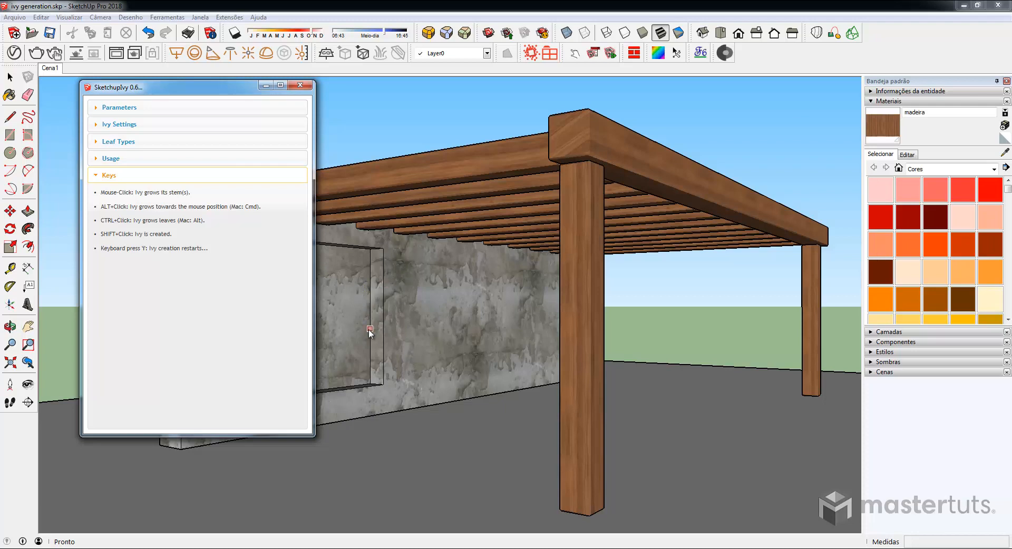
# Select Ivyleaf_9 and Ivyleaf_10 as the ivy's leaf types and return to the growth parameters.
pyautogui.click(182, 108)
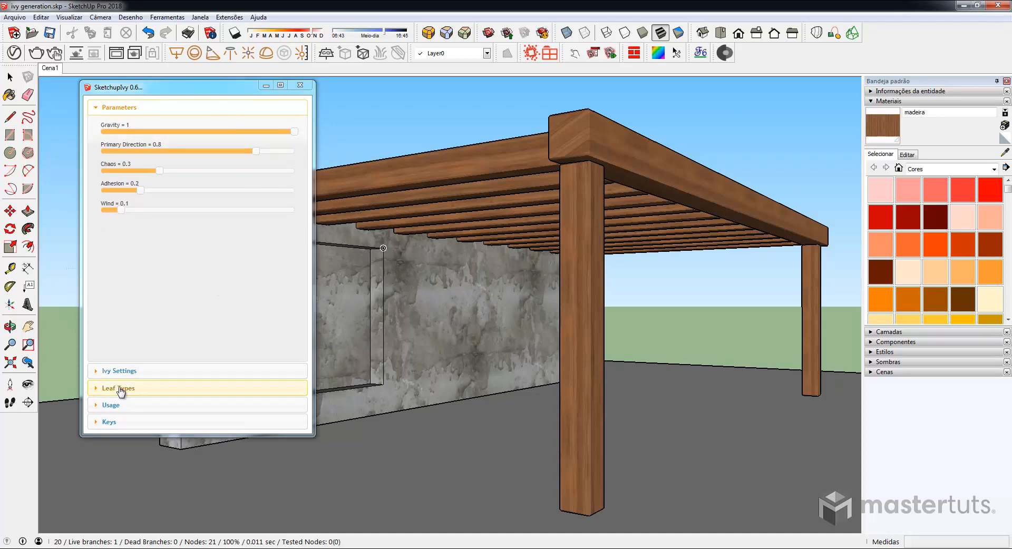
pyautogui.click(121, 389)
pyautogui.click(124, 333)
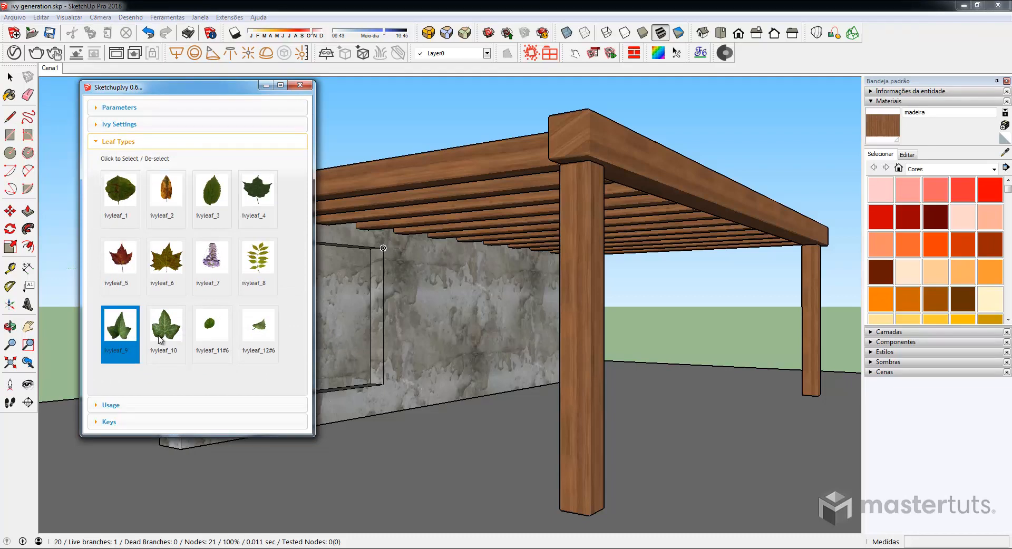
pyautogui.click(163, 335)
pyautogui.click(157, 107)
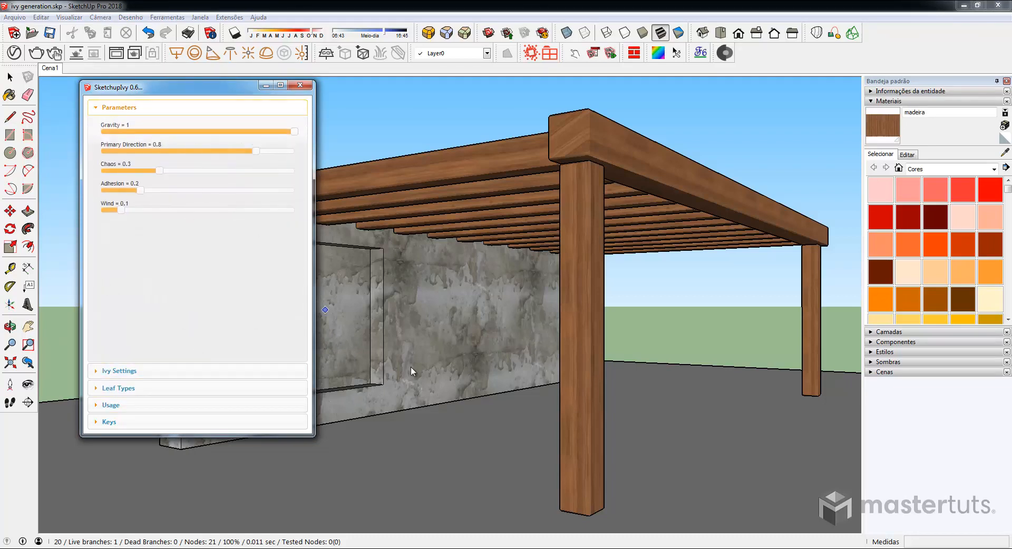
# Start an ivy stem low on the concrete wall beside the recess and grow its branches across the wall.
pyautogui.click(406, 395)
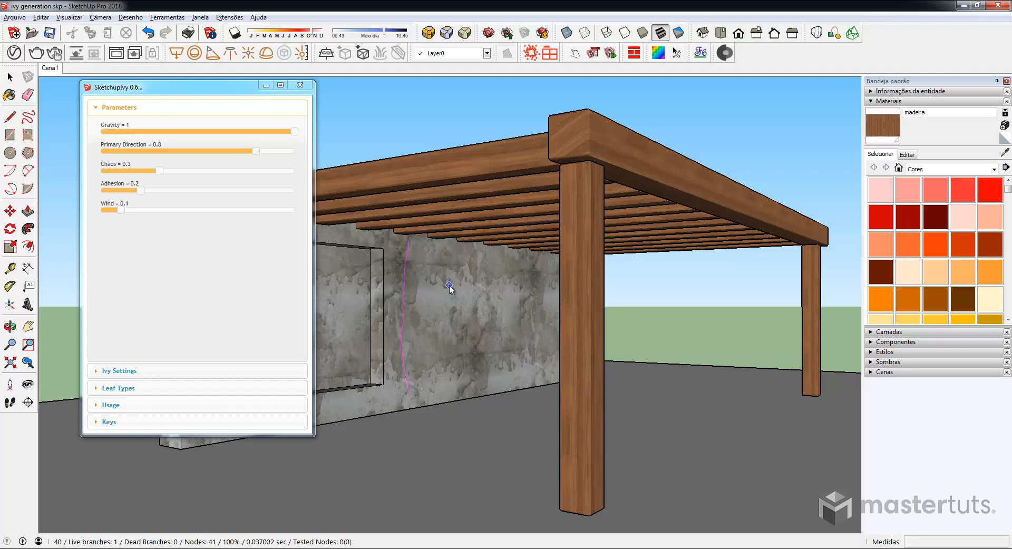
pyautogui.click(455, 307)
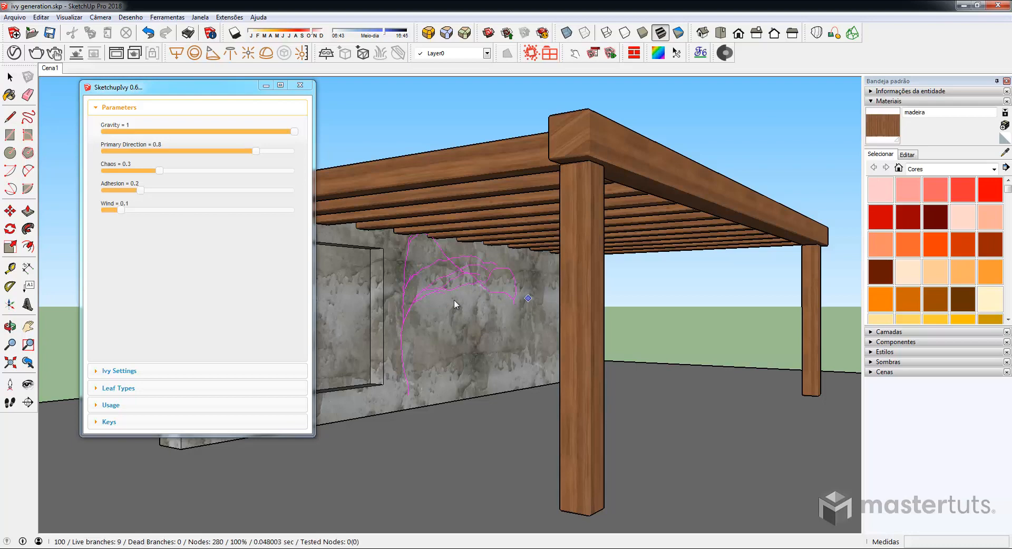
pyautogui.scroll(4, 476, 296)
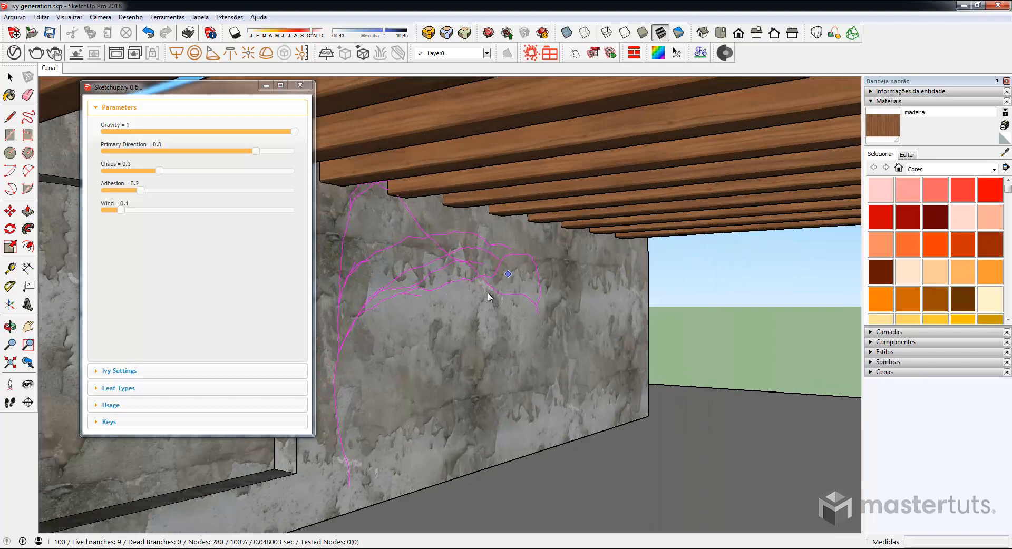
pyautogui.click(459, 422)
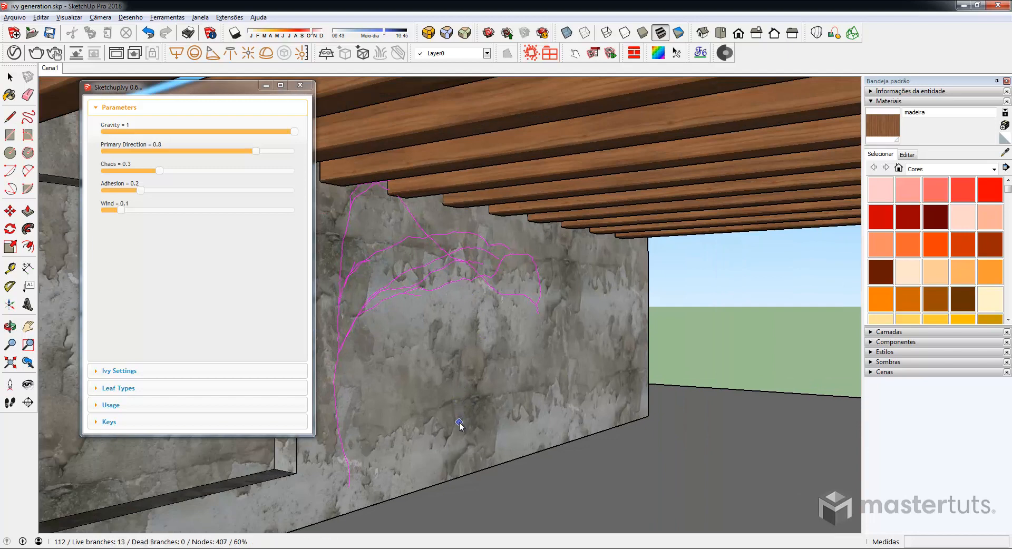
pyautogui.click(583, 251)
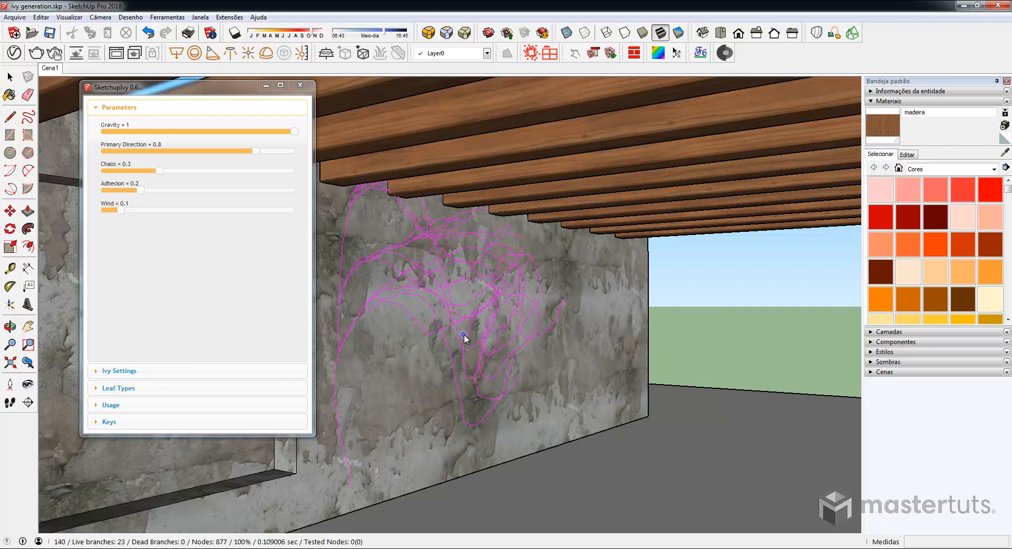
# Add several rounds of leaves to the ivy branches on the wall and generate the finished ivy.
pyautogui.press('Tab')
pyautogui.press('Tab')
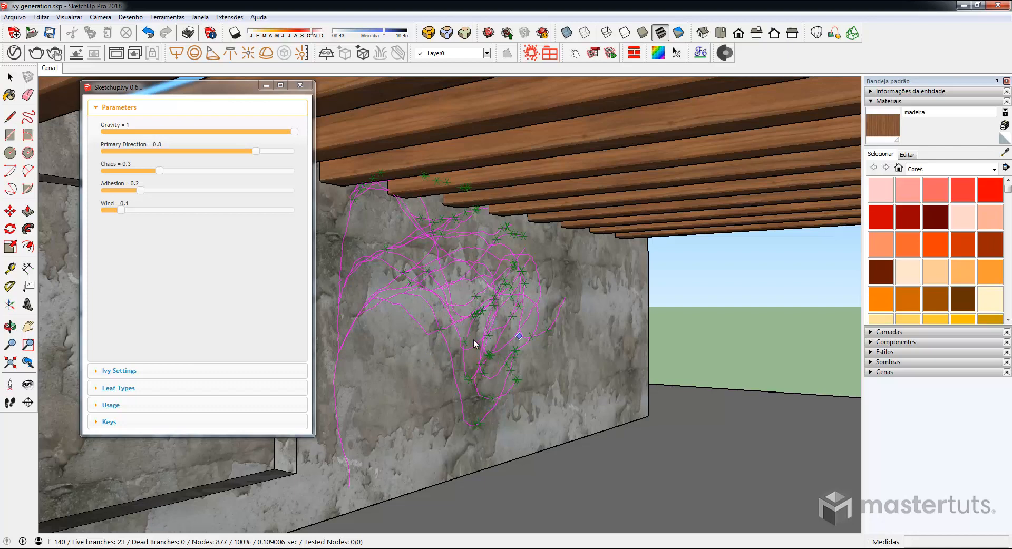
pyautogui.press('Tab')
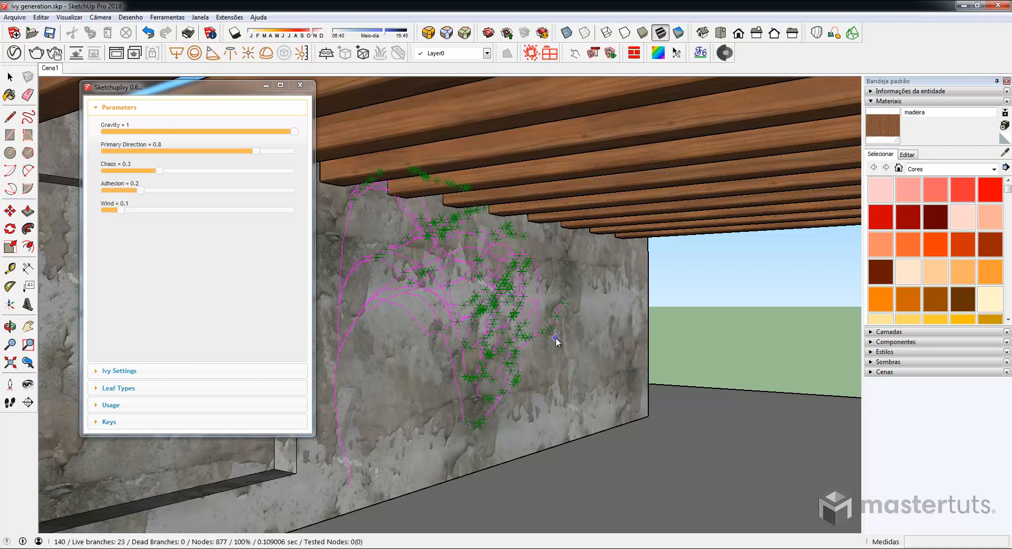
pyautogui.press('Return')
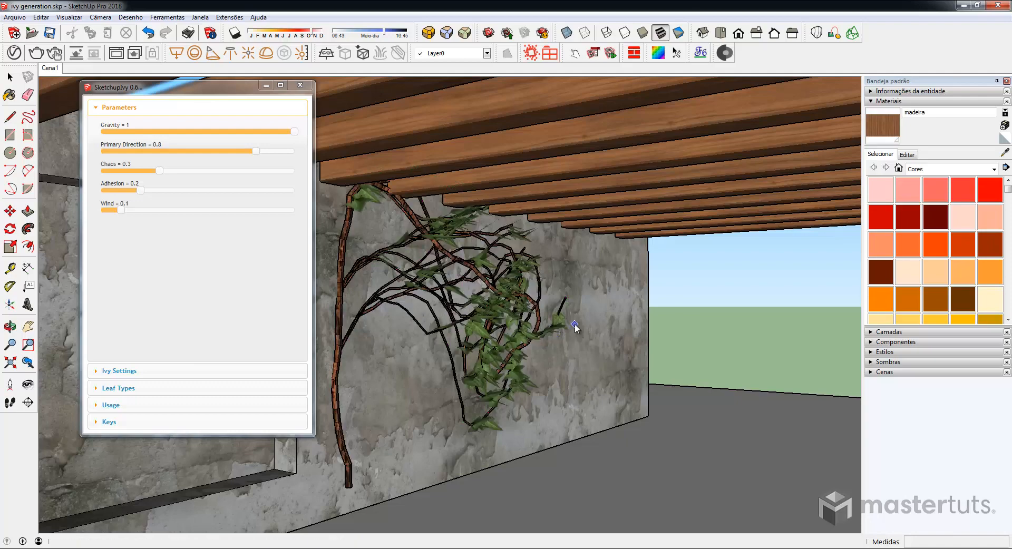
# Examine the generated ivy up close, from the base of the main stem to the branches and leaves.
pyautogui.moveTo(574, 328); pyautogui.dragTo(410, 267, button='middle')
pyautogui.scroll(5, 347, 329)
pyautogui.scroll(3, 397, 426)
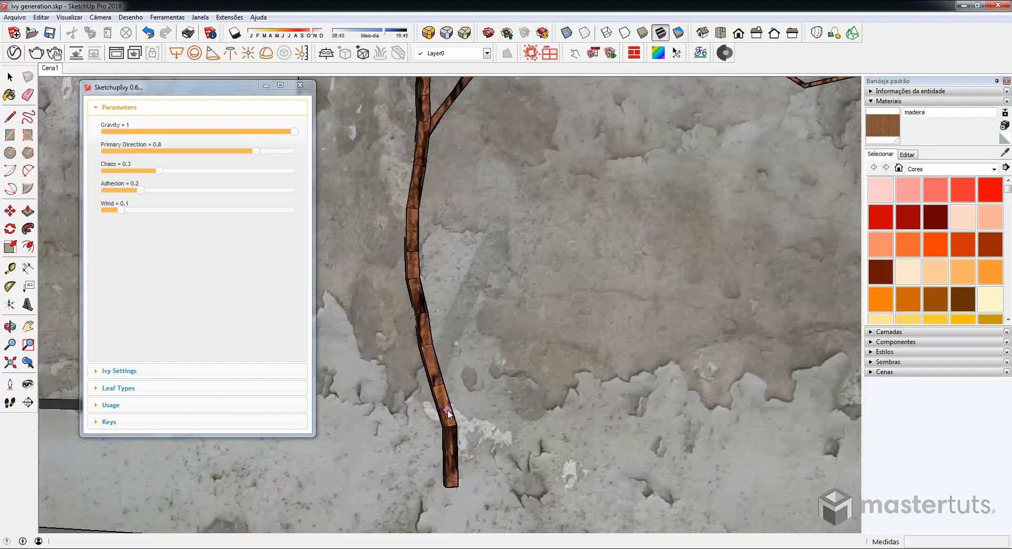
pyautogui.moveTo(469, 328); pyautogui.dragTo(458, 390, button='middle')
pyautogui.scroll(4, 440, 457)
pyautogui.moveTo(442, 455); pyautogui.dragTo(452, 443, button='middle')
pyautogui.scroll(-4, 451, 443)
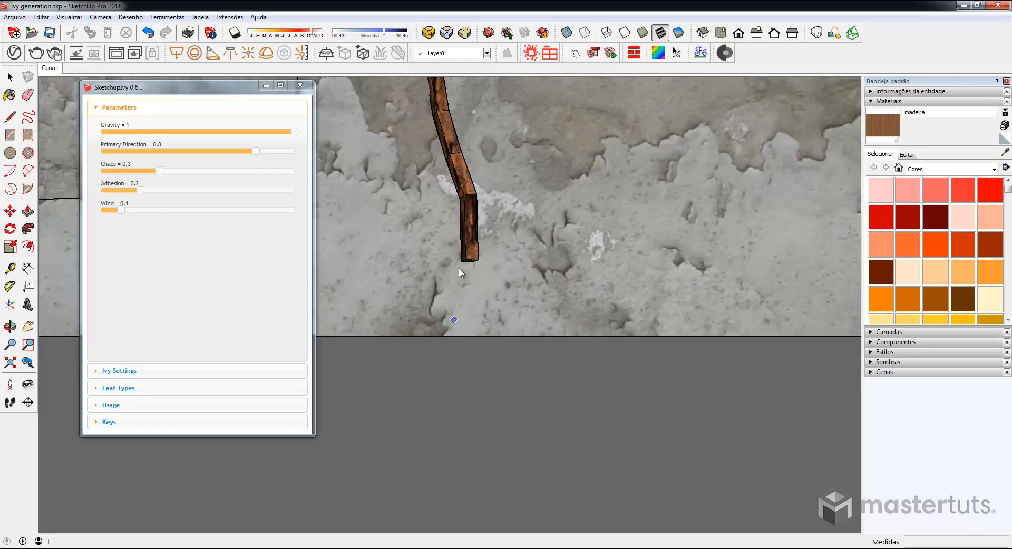
pyautogui.moveTo(460, 274); pyautogui.dragTo(477, 280, button='middle')
pyautogui.scroll(1, 476, 280)
pyautogui.scroll(2, 452, 302)
pyautogui.scroll(2, 452, 303)
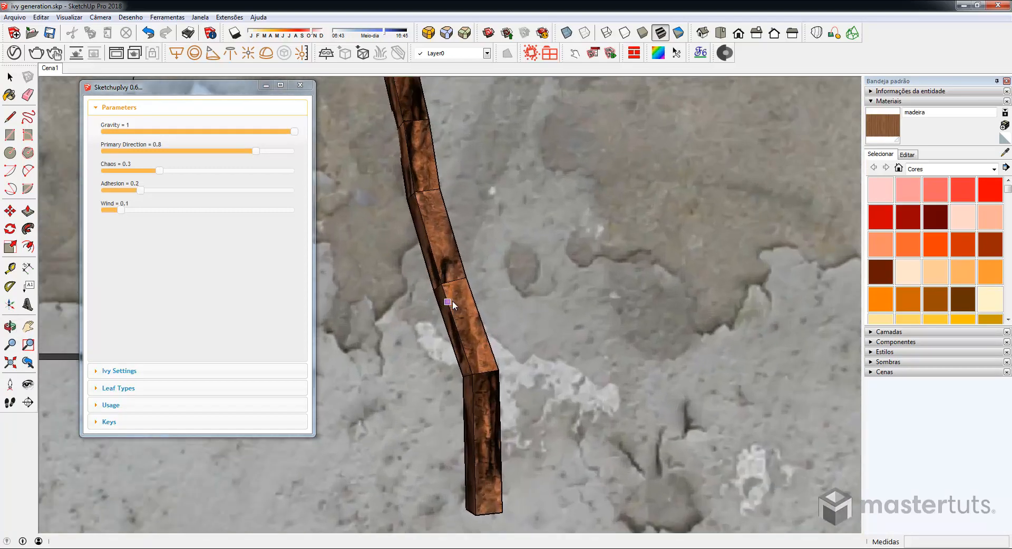
pyautogui.scroll(-3, 452, 302)
pyautogui.scroll(5, 452, 302)
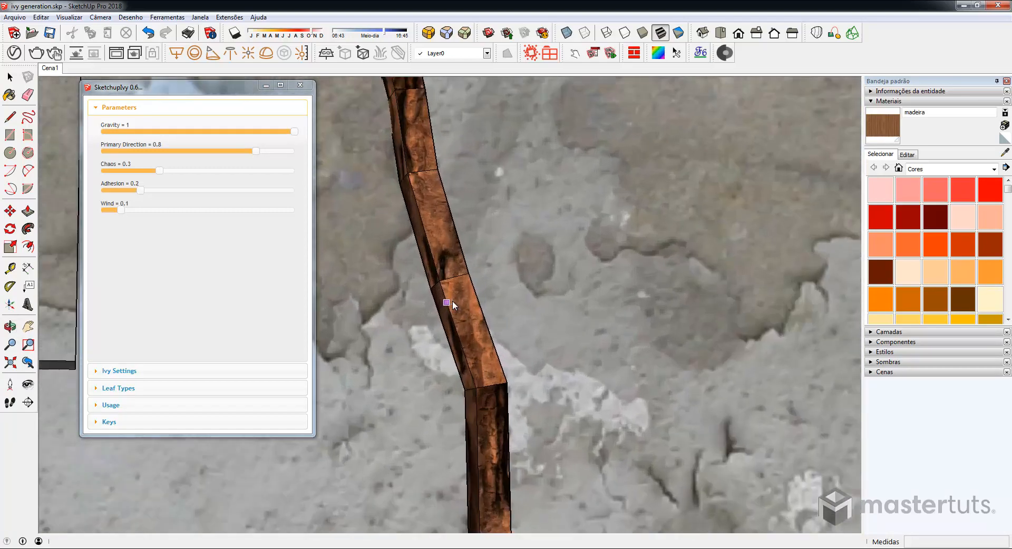
pyautogui.moveTo(452, 302)
pyautogui.mouseDown(button='middle')
pyautogui.moveTo(558, 389)
pyautogui.moveTo(582, 323)
pyautogui.moveTo(483, 291)
pyautogui.moveTo(567, 350)
pyautogui.moveTo(521, 225)
pyautogui.moveTo(461, 217)
pyautogui.moveTo(419, 352)
pyautogui.moveTo(408, 442)
pyautogui.mouseUp(button='middle')
pyautogui.keyDown('shift'); pyautogui.moveTo(424, 232); pyautogui.dragTo(421, 368, button='middle'); pyautogui.keyUp('shift')
pyautogui.keyDown('shift'); pyautogui.moveTo(429, 270); pyautogui.dragTo(390, 443, button='middle'); pyautogui.keyUp('shift')
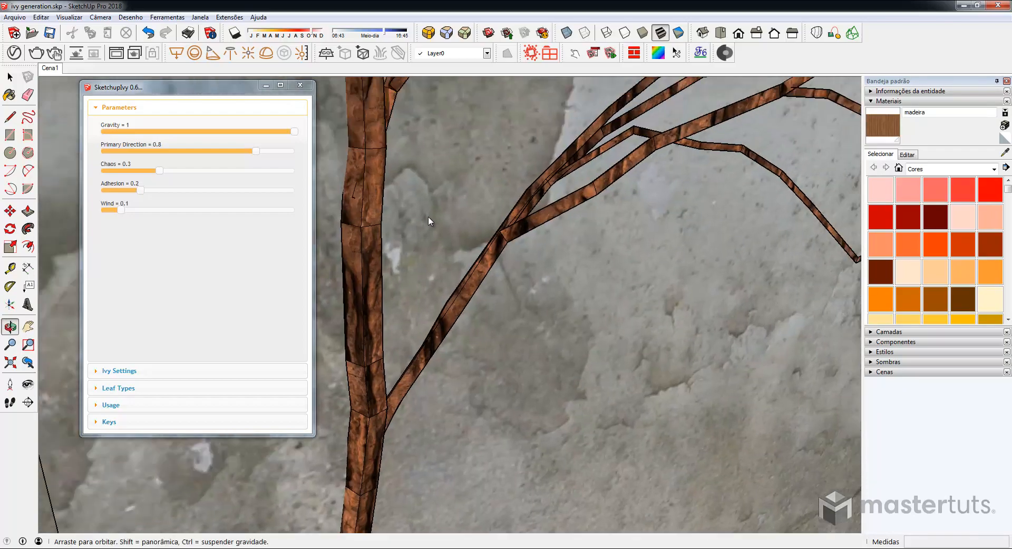
pyautogui.keyDown('shift'); pyautogui.moveTo(428, 216); pyautogui.dragTo(316, 274, button='middle'); pyautogui.keyUp('shift')
pyautogui.keyDown('shift'); pyautogui.moveTo(543, 248); pyautogui.dragTo(664, 210, button='middle'); pyautogui.keyUp('shift')
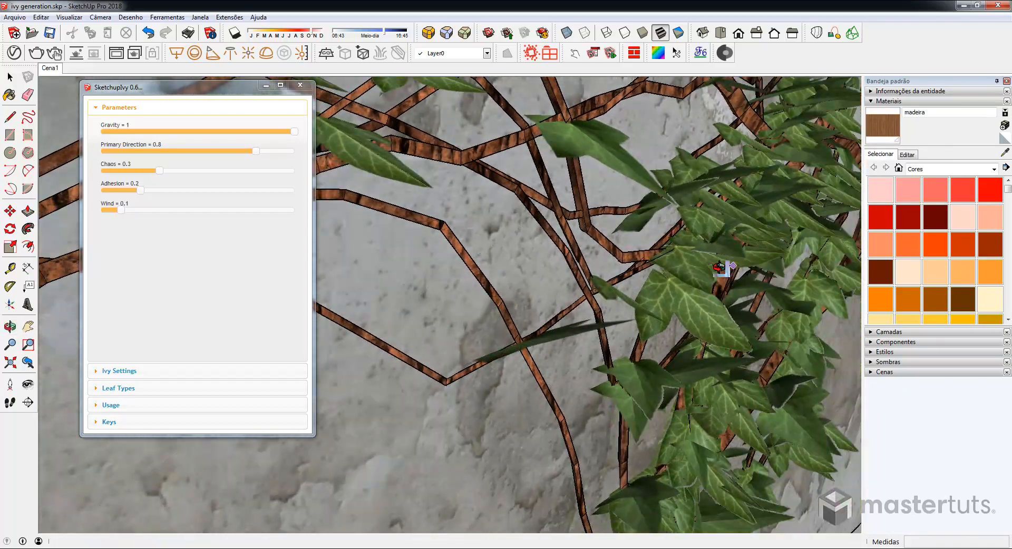
pyautogui.moveTo(721, 269); pyautogui.dragTo(630, 245, button='middle')
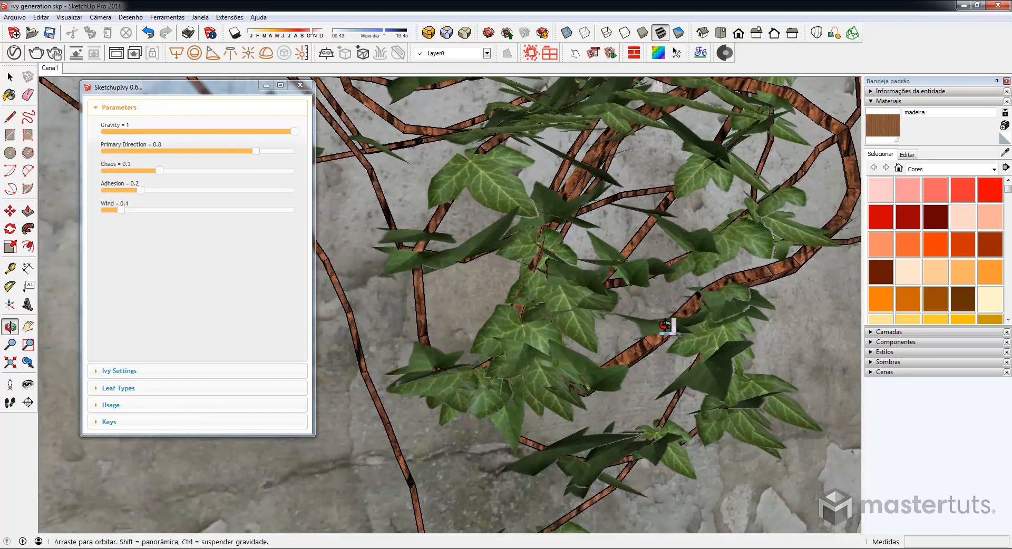
pyautogui.moveTo(667, 327); pyautogui.dragTo(642, 332, button='middle')
pyautogui.moveTo(454, 321); pyautogui.dragTo(369, 244, button='middle')
# Delete the generated ivy from the concrete wall.
pyautogui.press('space')
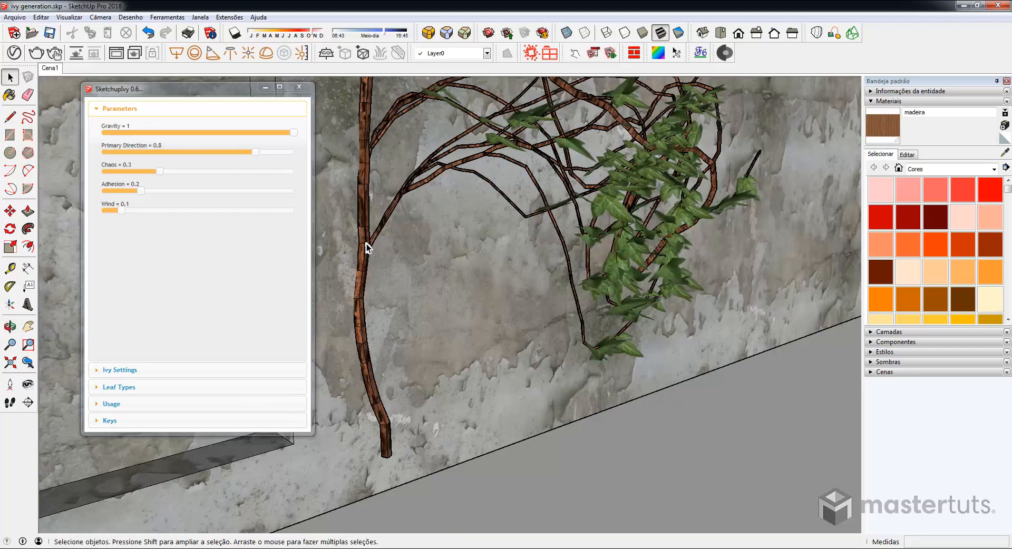
pyautogui.click(362, 271)
pyautogui.press('Delete')
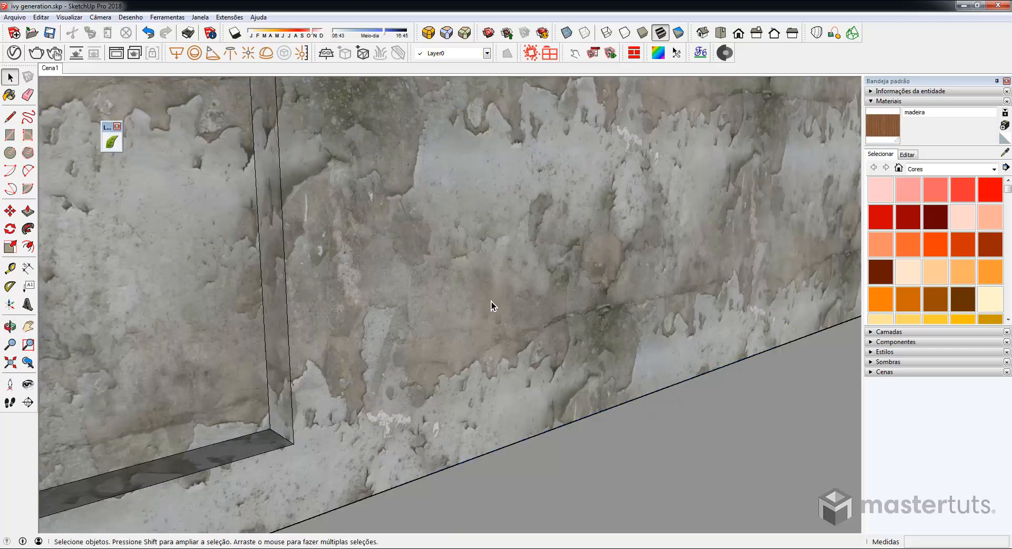
# Reopen the SketchupIvy generator and move its window clear of the wall's recessed opening.
pyautogui.moveTo(491, 303); pyautogui.dragTo(409, 316, button='middle')
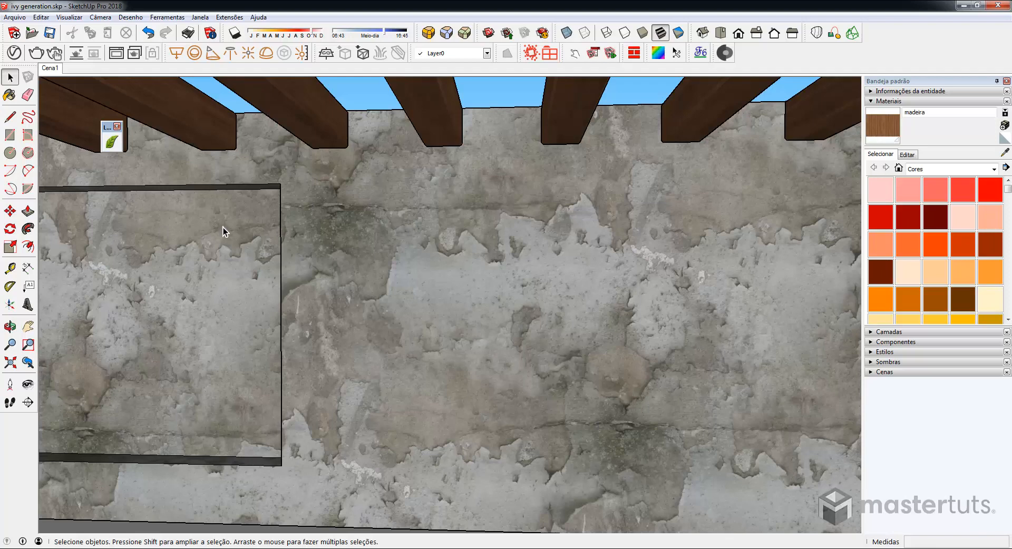
pyautogui.click(111, 141)
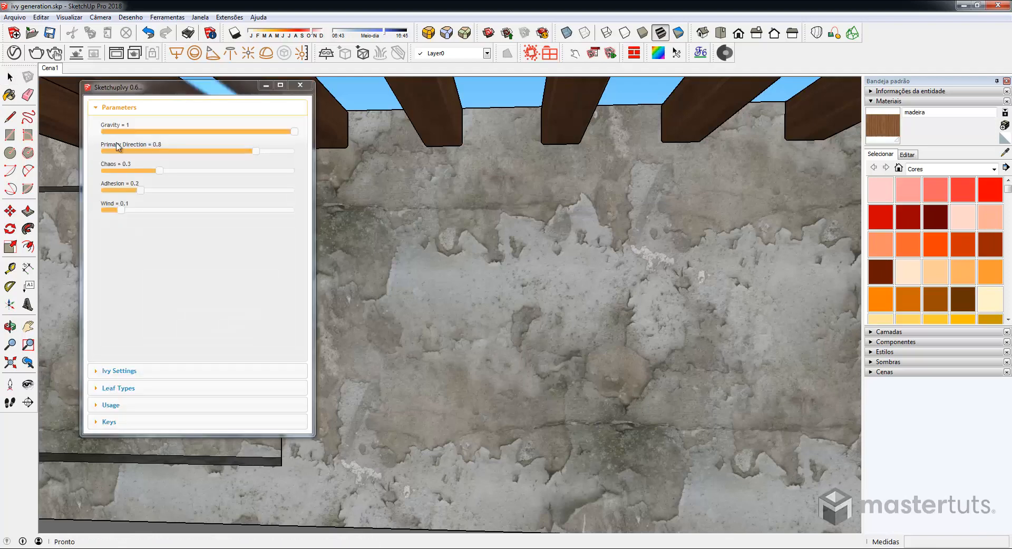
pyautogui.moveTo(196, 88); pyautogui.dragTo(618, 99)
pyautogui.moveTo(305, 220); pyautogui.dragTo(343, 374, button='middle')
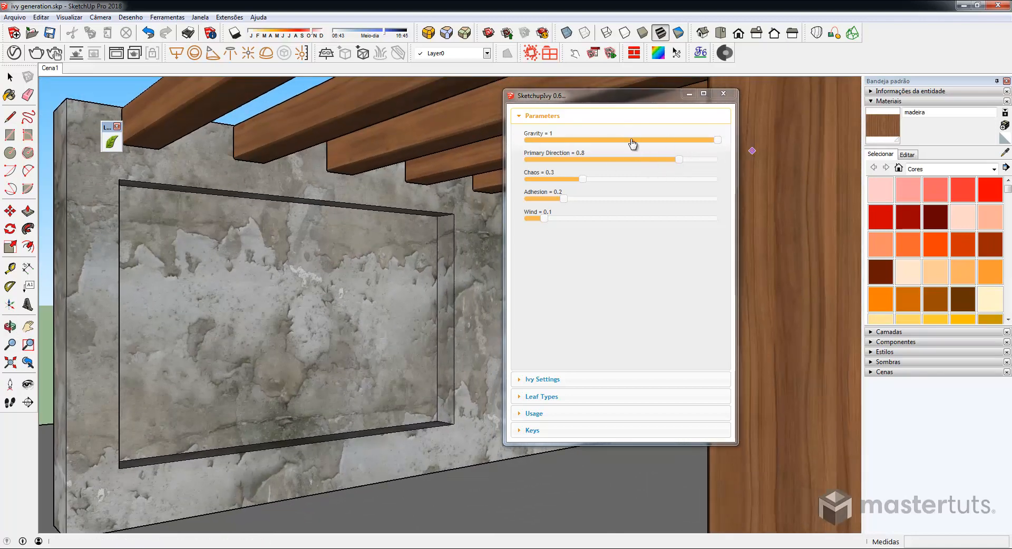
# Set the ivy's Primary Direction to 0.75 and Chaos to 0.215.
pyautogui.click(677, 140)
pyautogui.click(678, 159)
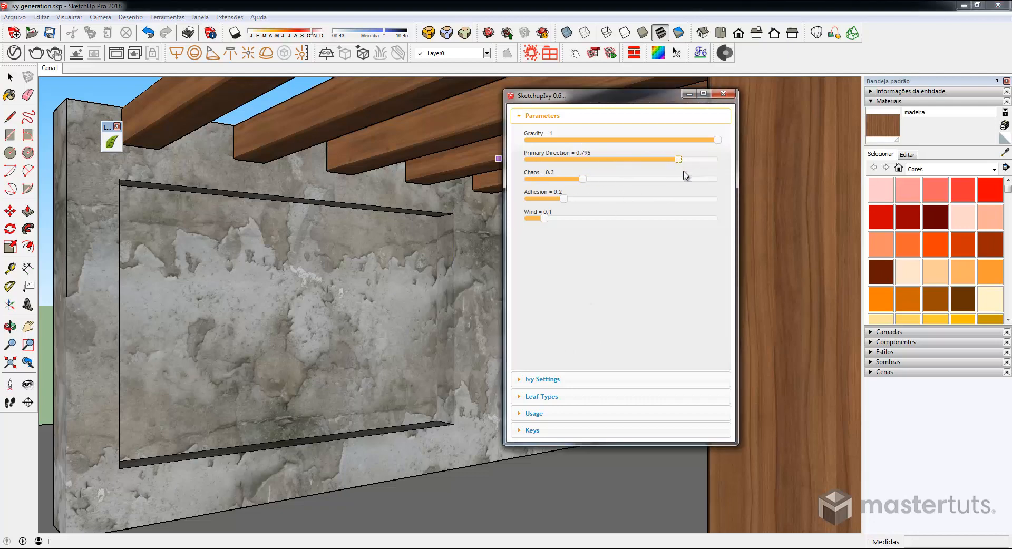
pyautogui.press('Left')
pyautogui.press('Left')
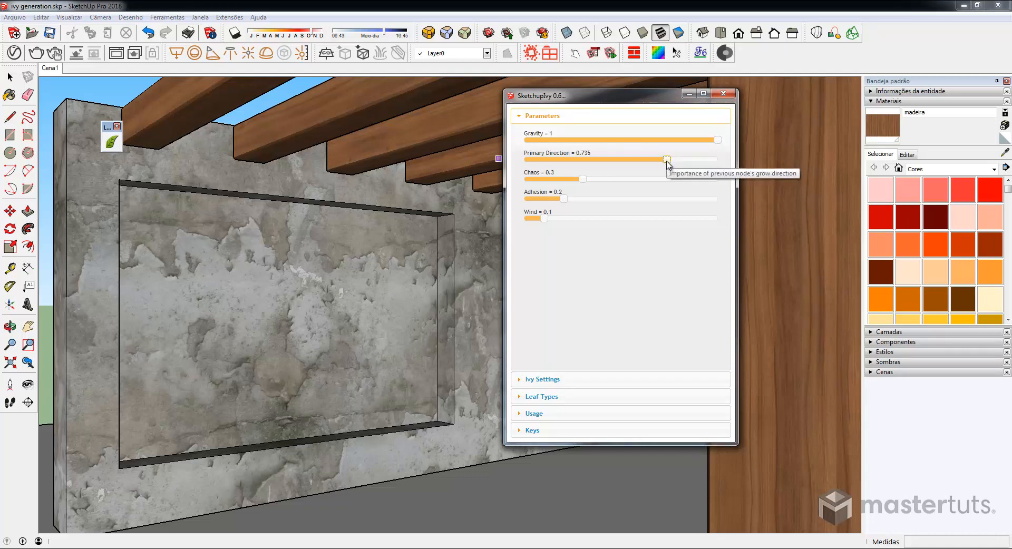
pyautogui.moveTo(666, 163); pyautogui.dragTo(669, 164)
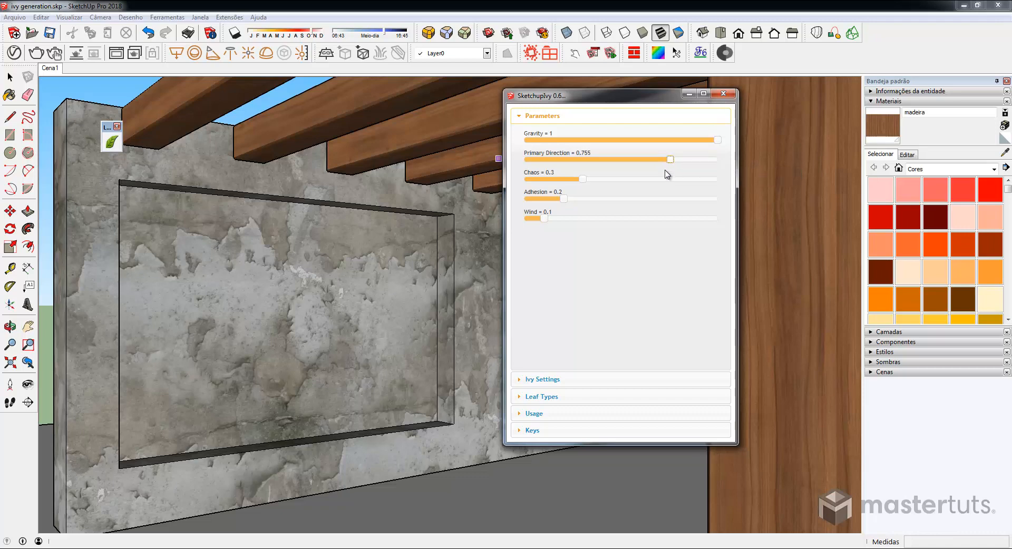
pyautogui.press('Left')
pyautogui.moveTo(582, 179); pyautogui.dragTo(647, 188)
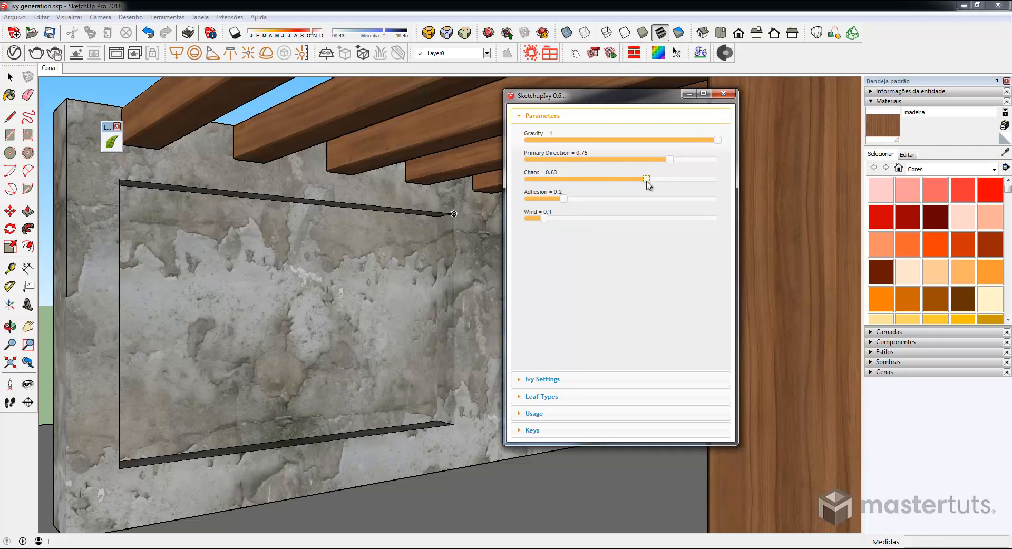
pyautogui.moveTo(648, 184); pyautogui.dragTo(574, 180)
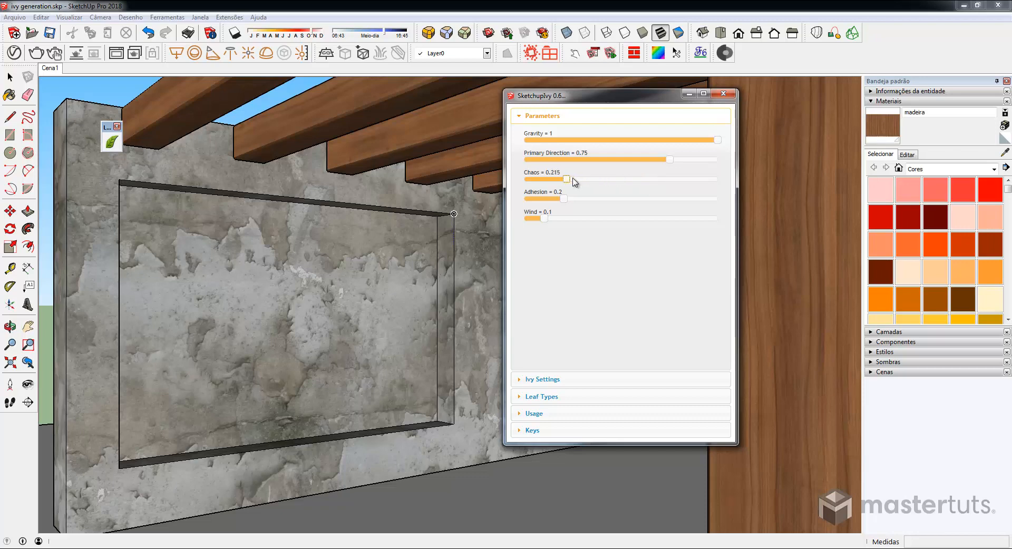
# Fine-tune the ivy's Chaos to 0.22 and raise its Adhesion to 0.425.
pyautogui.moveTo(574, 182); pyautogui.dragTo(576, 182)
pyautogui.moveTo(566, 201); pyautogui.dragTo(605, 204)
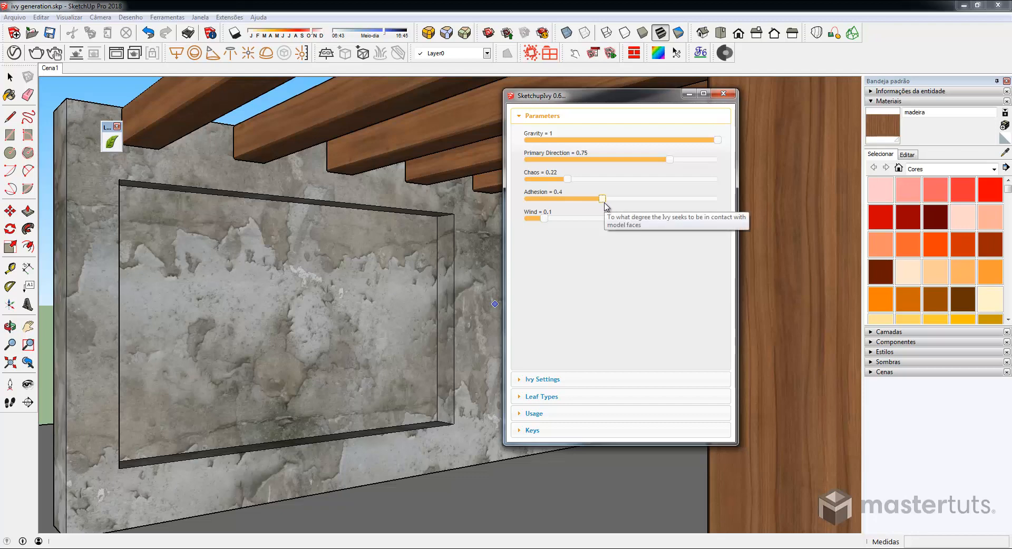
pyautogui.moveTo(605, 206); pyautogui.dragTo(607, 207)
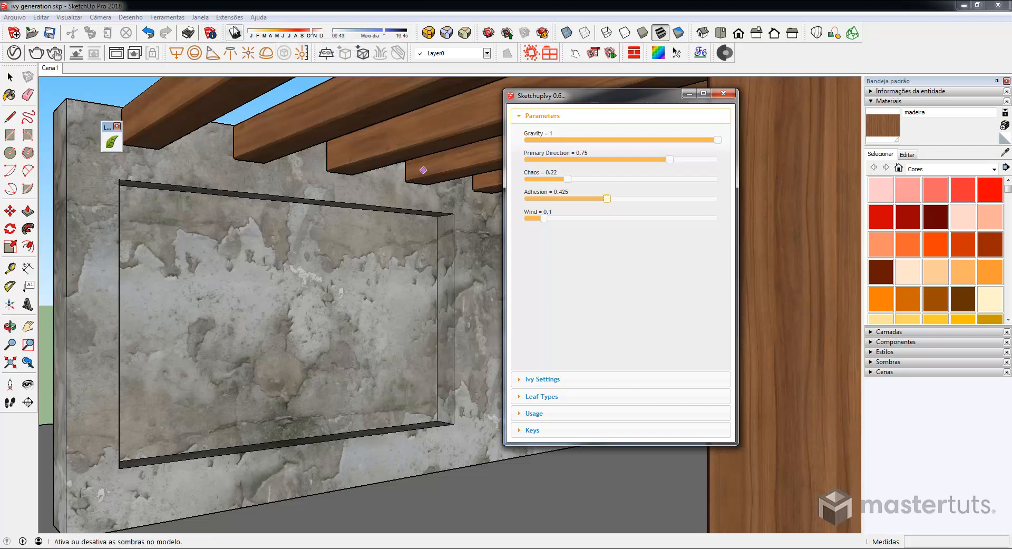
# Turn on the model's shadows, adjust the sun so the pergola beams' shadows slant the other way across the wall, and update scene Cena1.
pyautogui.click(235, 32)
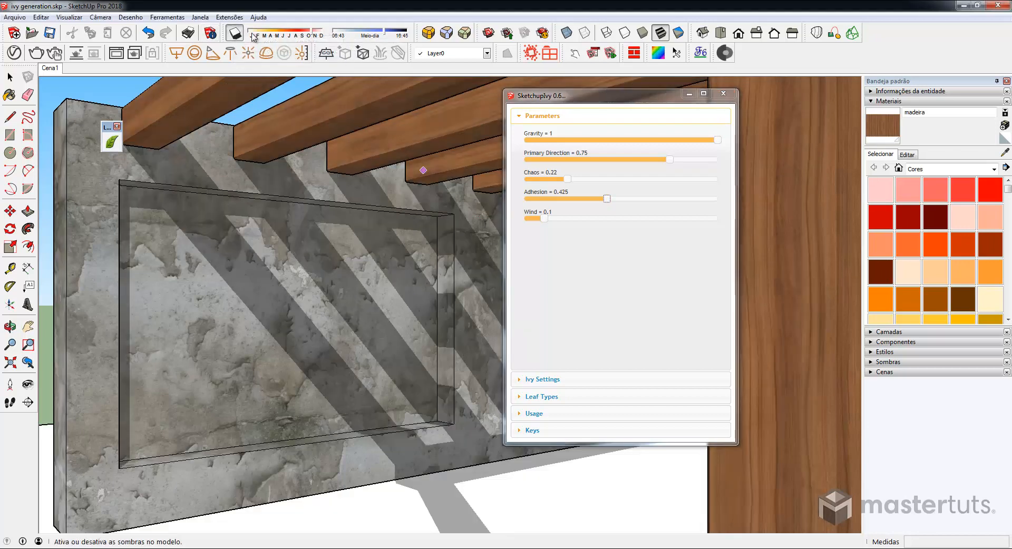
pyautogui.moveTo(381, 35); pyautogui.dragTo(316, 35)
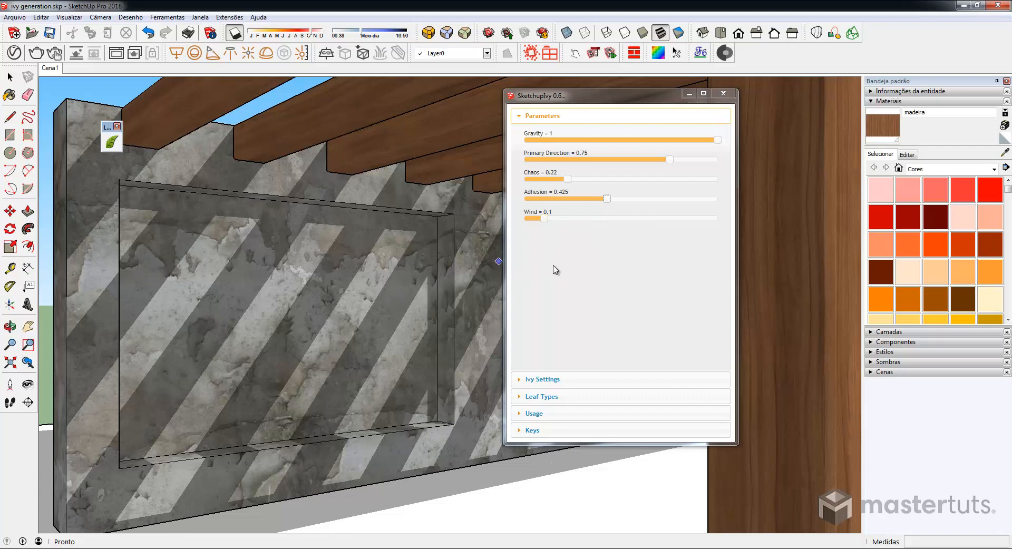
pyautogui.rightClick(52, 69)
pyautogui.click(83, 114)
# In the ivy settings, set the branch Float Length to 80 and the branch Detail to 16.
pyautogui.click(563, 379)
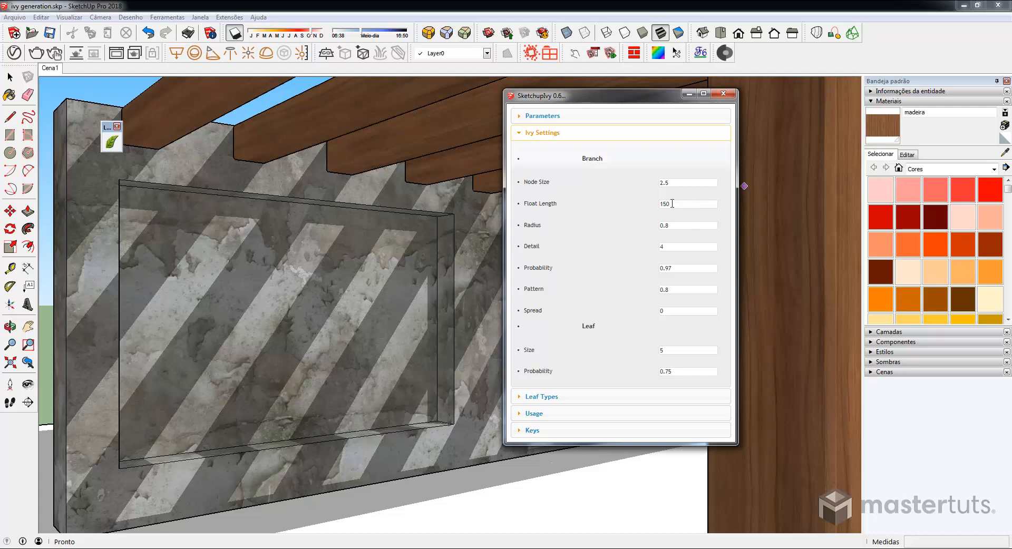
pyautogui.moveTo(672, 203); pyautogui.dragTo(627, 214)
pyautogui.write('80')
pyautogui.doubleClick(669, 247)
pyautogui.click(679, 251)
pyautogui.write('16')
pyautogui.click(580, 270)
# Set the branch Spread to 0.5 and the leaf Size to 3, and review the selected leaf types and growth parameters.
pyautogui.moveTo(546, 269)
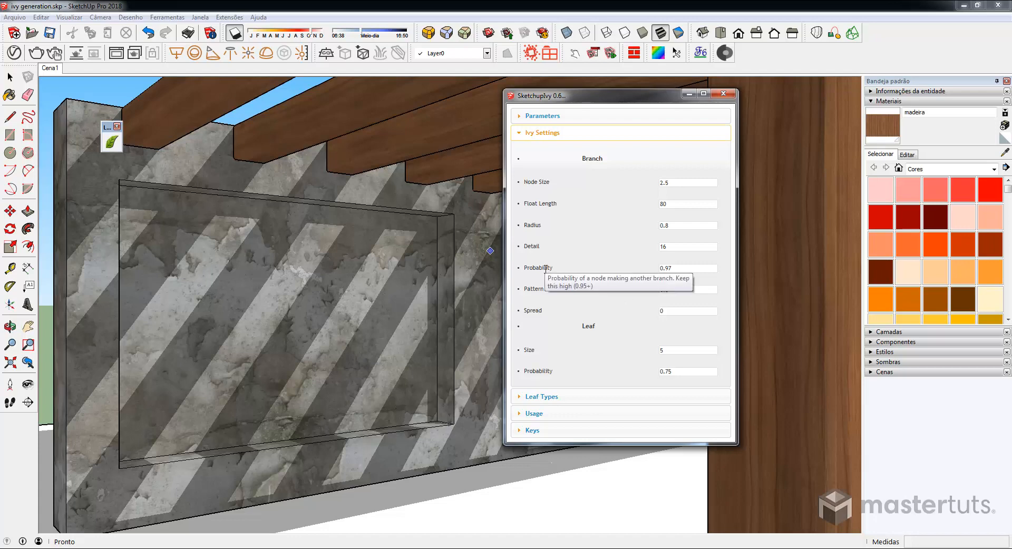
pyautogui.moveTo(542, 290)
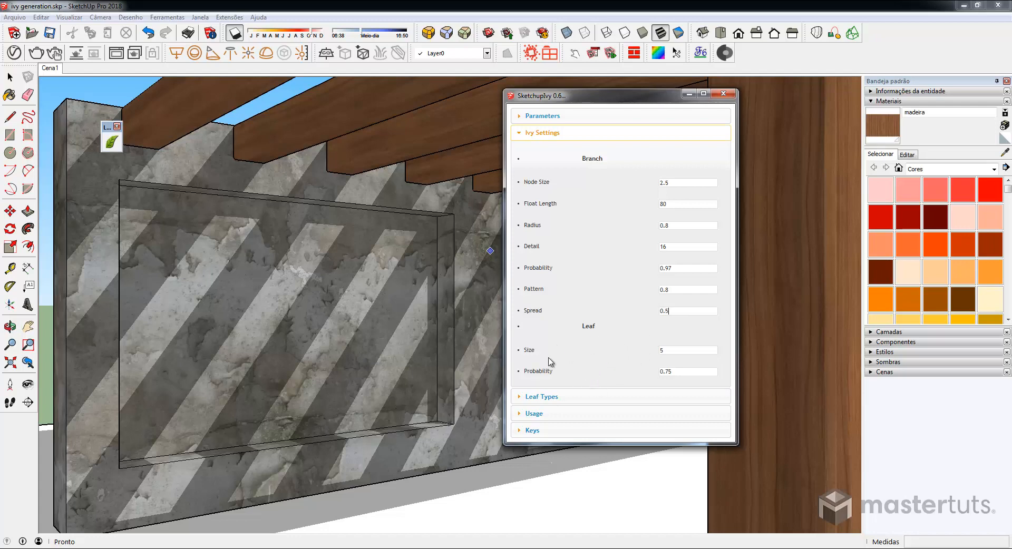
pyautogui.doubleClick(670, 354)
pyautogui.write('3')
pyautogui.click(579, 398)
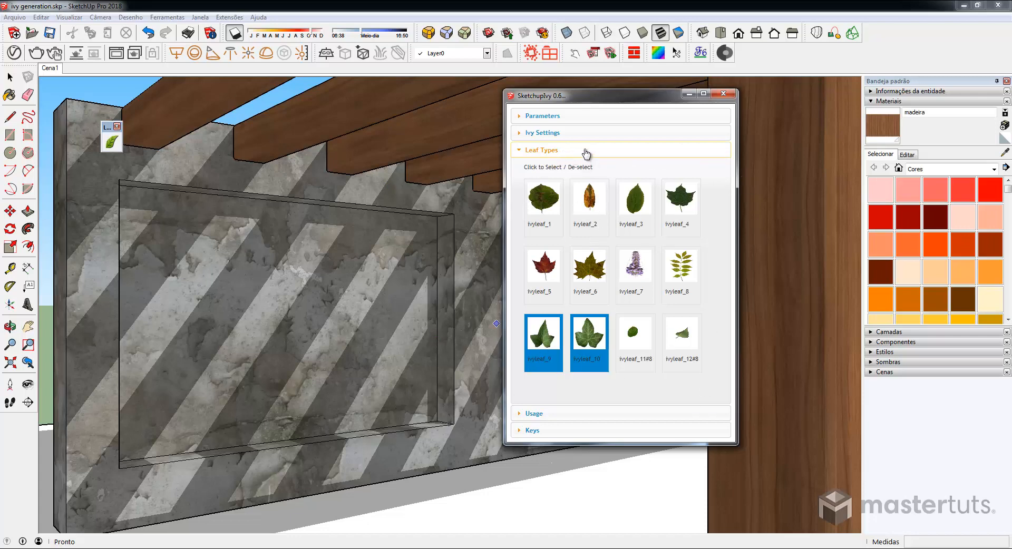
pyautogui.click(582, 116)
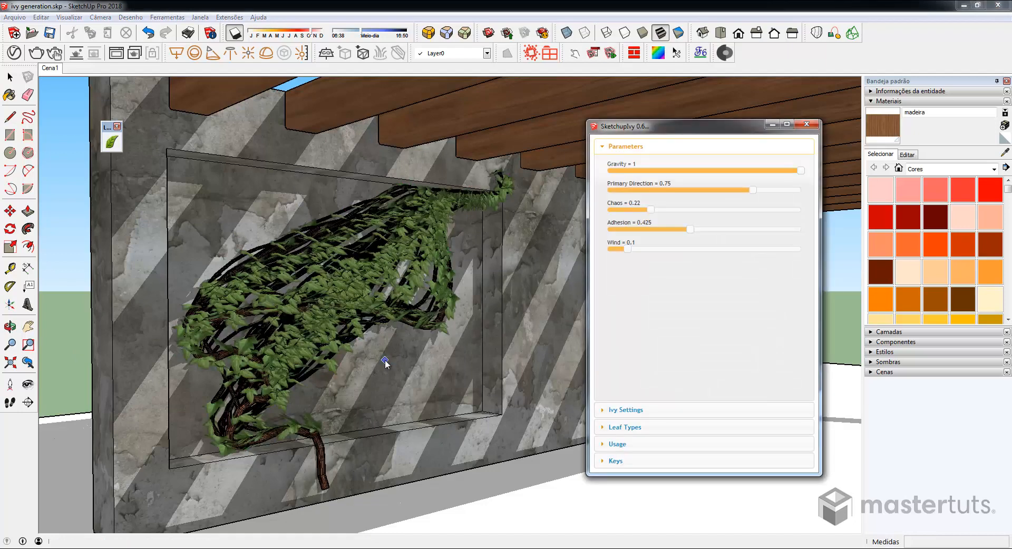
# Examine the new ivy in the wall's recess from several angles, checking the stem, branches and leaves up close.
pyautogui.moveTo(382, 293); pyautogui.dragTo(430, 432, button='middle')
pyautogui.scroll(-2, 275, 268)
pyautogui.scroll(4, 330, 279)
pyautogui.scroll(3, 330, 280)
pyautogui.scroll(2, 339, 345)
pyautogui.scroll(1, 360, 395)
pyautogui.moveTo(360, 394); pyautogui.dragTo(569, 134, button='middle')
pyautogui.moveTo(474, 281); pyautogui.dragTo(324, 316, button='middle')
pyautogui.scroll(-1, 374, 355)
pyautogui.moveTo(352, 247); pyautogui.dragTo(460, 339, button='middle')
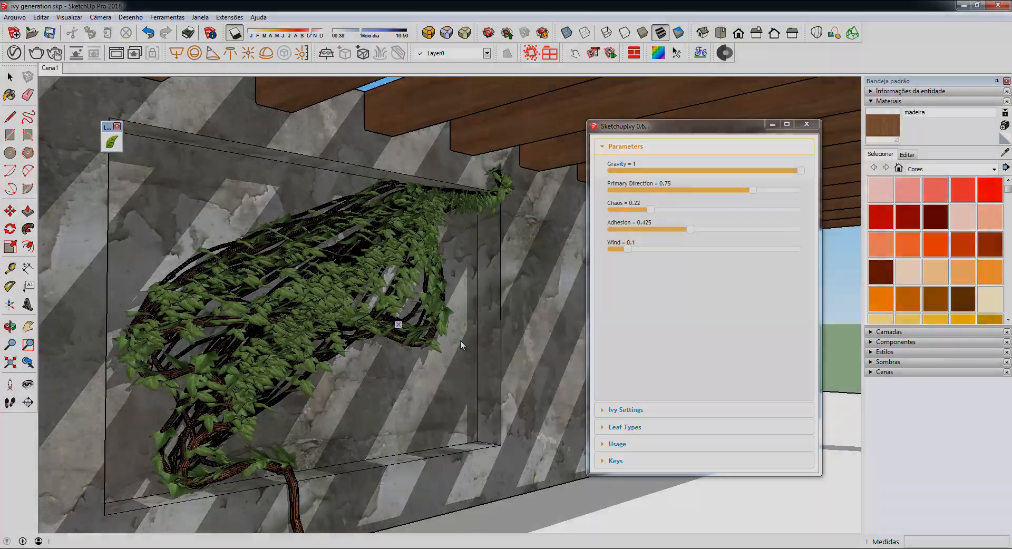